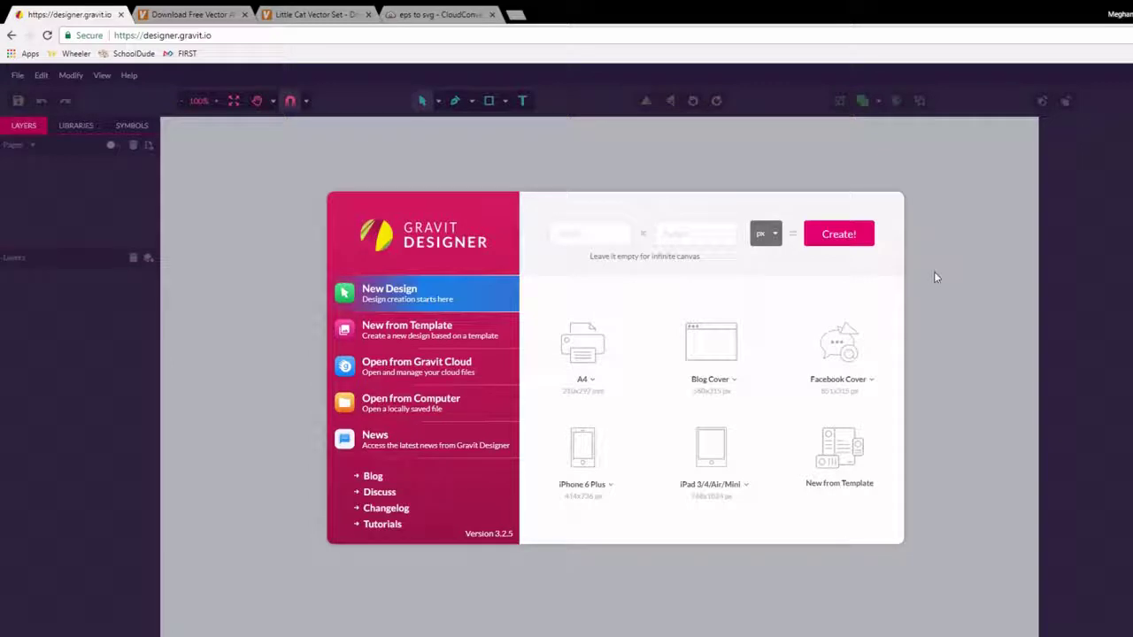
# - Create a new blank design in pixels, with no width or height set
pyautogui.click(839, 234)
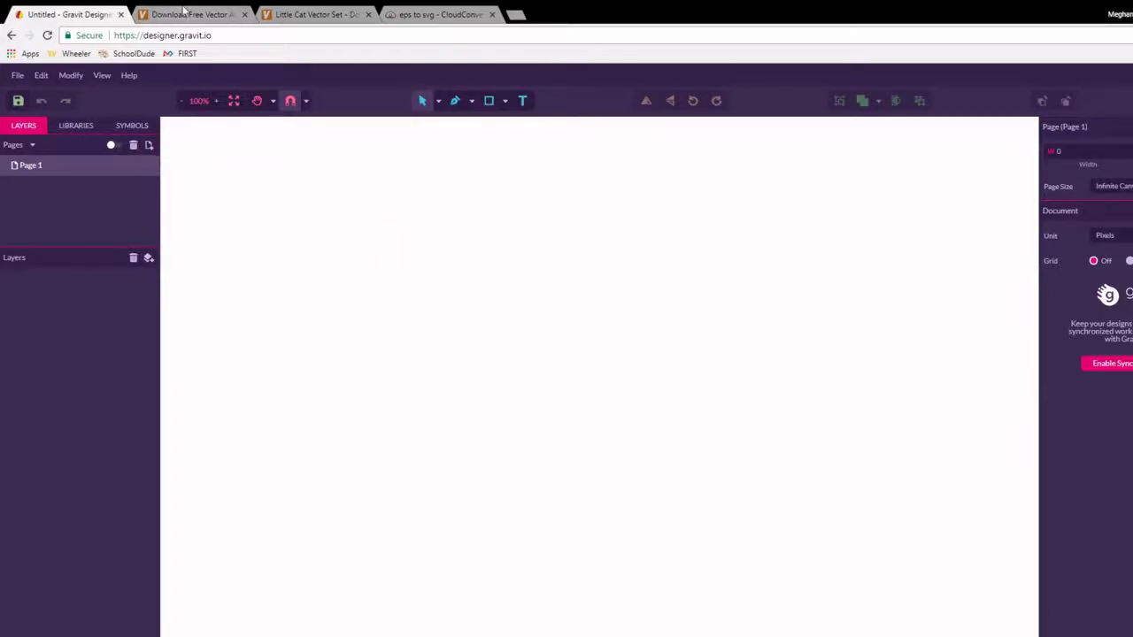
# - Search Vecteezy for 'giraffe' and open the Lion, Monkey, Giraffe, Elephant animal vector set
pyautogui.click(183, 14)
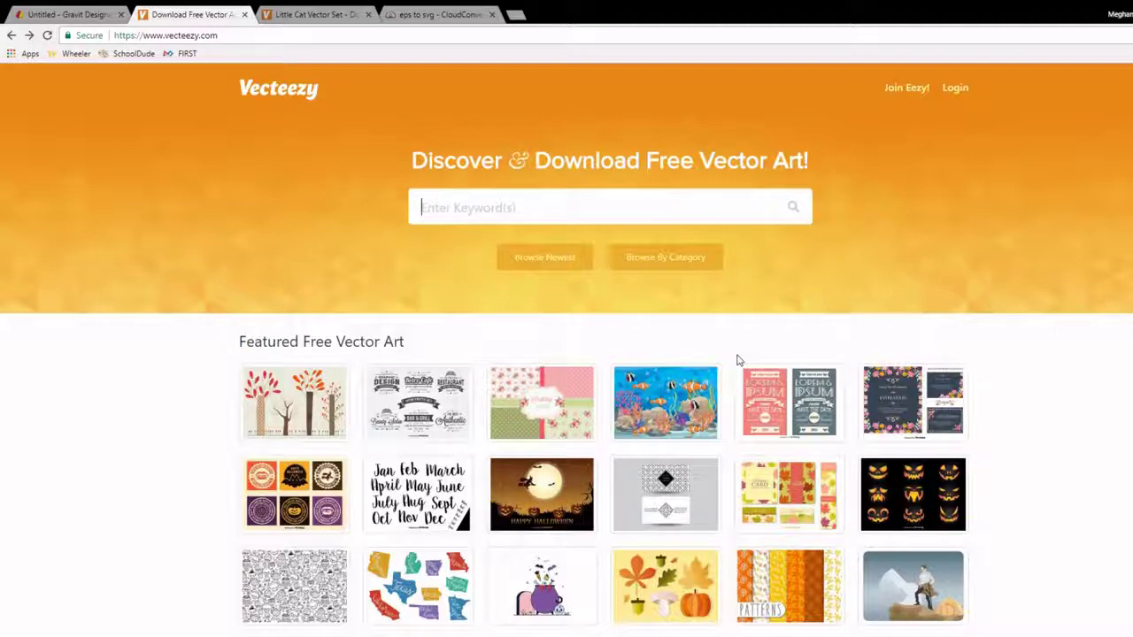
pyautogui.write('giraffe')
pyautogui.press('Return')
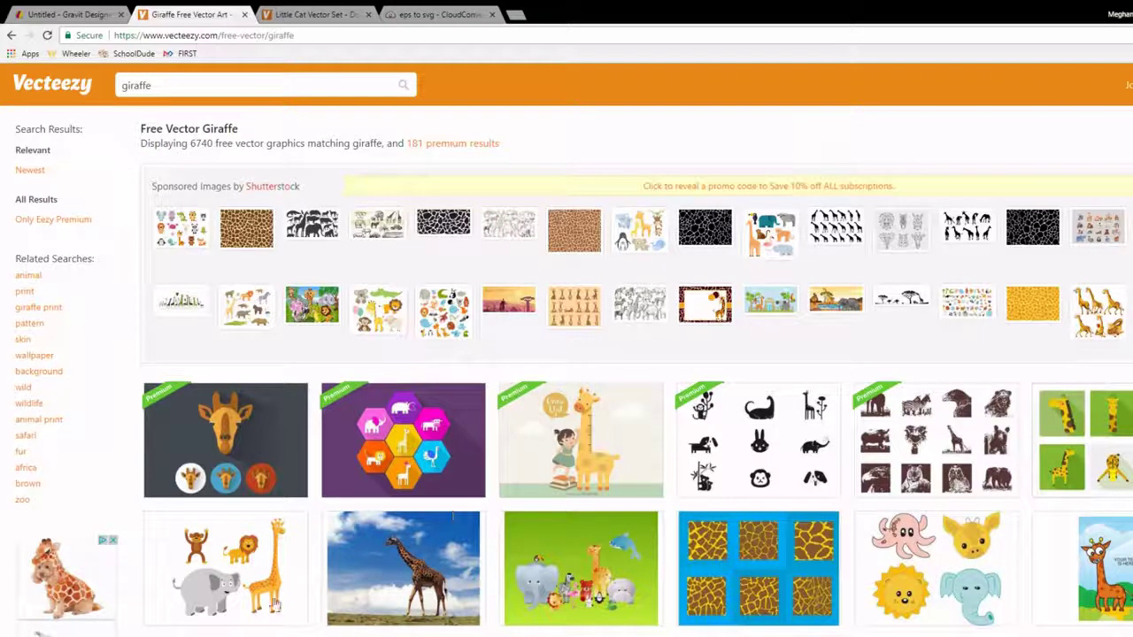
pyautogui.scroll(-1, 431, 466)
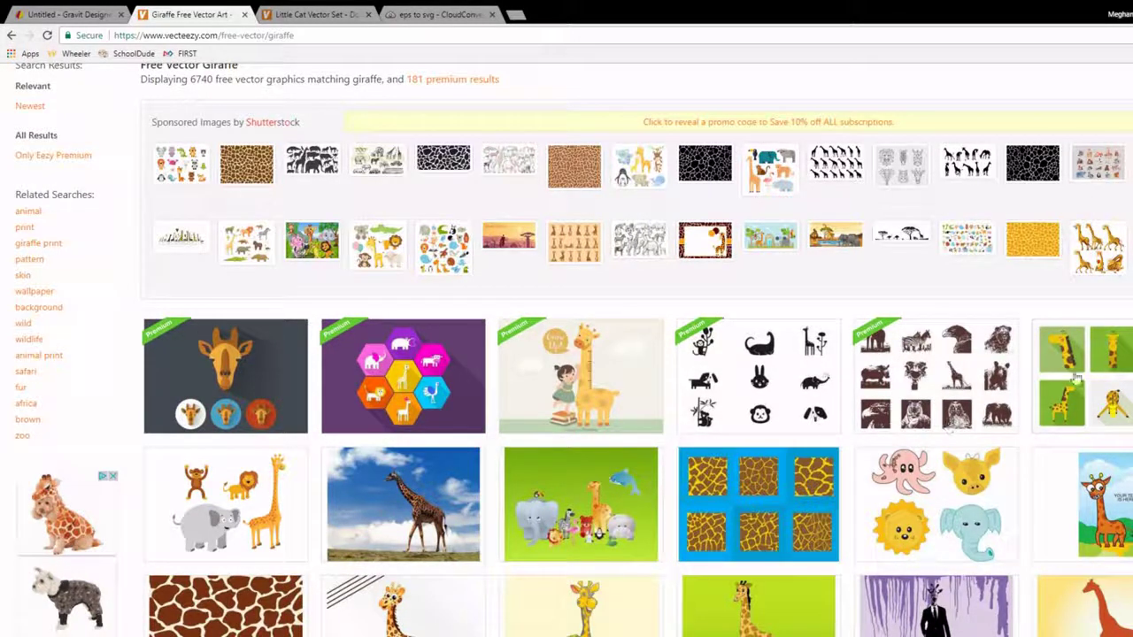
pyautogui.click(258, 492)
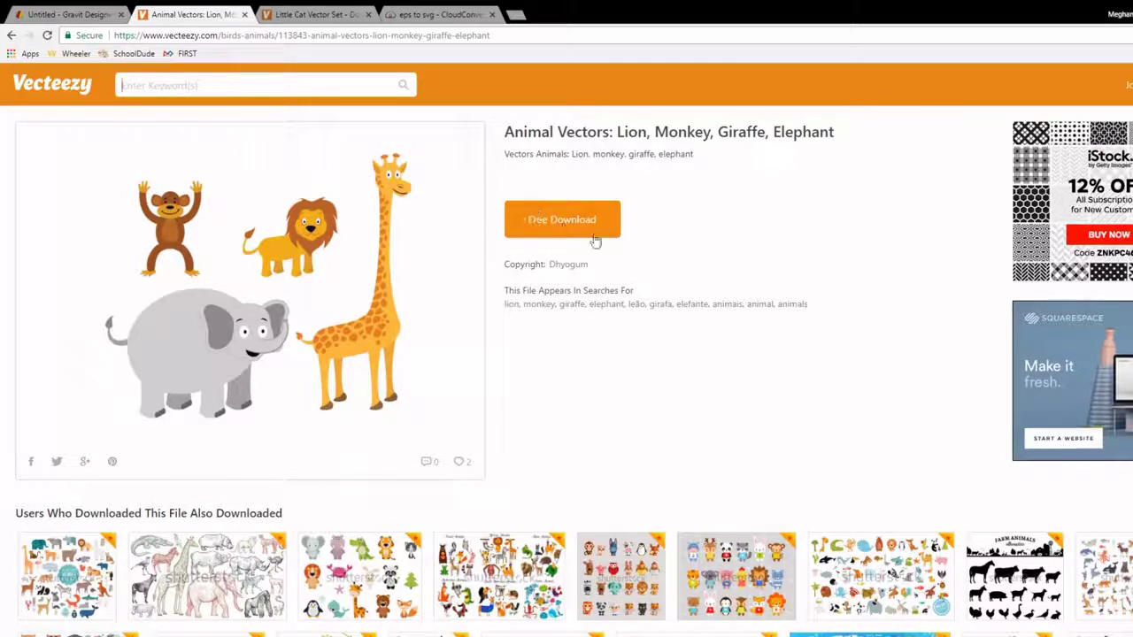
# - Download the animal vectors set as a zip without logging in to Vecteezy
pyautogui.click(595, 219)
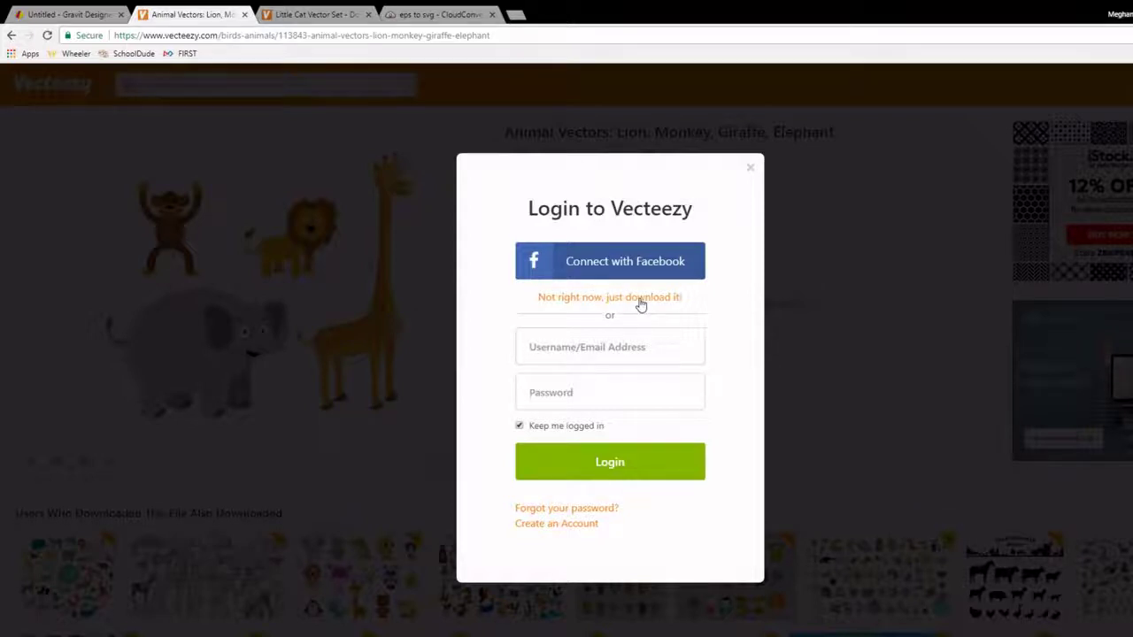
pyautogui.click(752, 157)
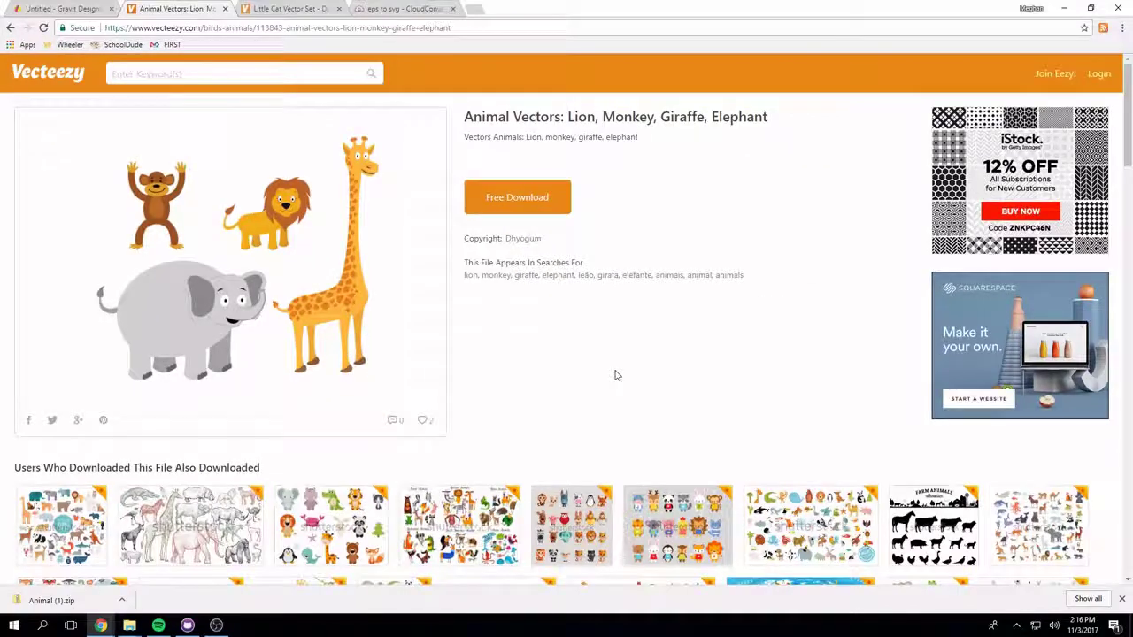
# - Open the Animal folder in Animal (1).zip, select animals.eps, and go to CloudConvert's eps-to-svg page
pyautogui.click(53, 601)
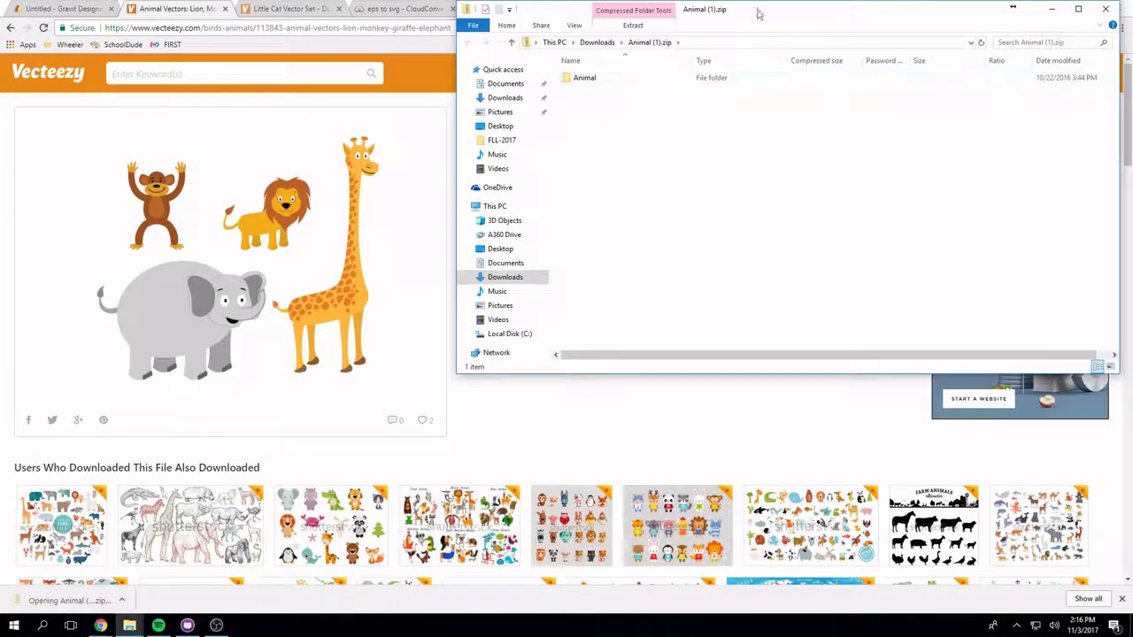
pyautogui.moveTo(753, 12); pyautogui.dragTo(453, 151)
pyautogui.doubleClick(306, 217)
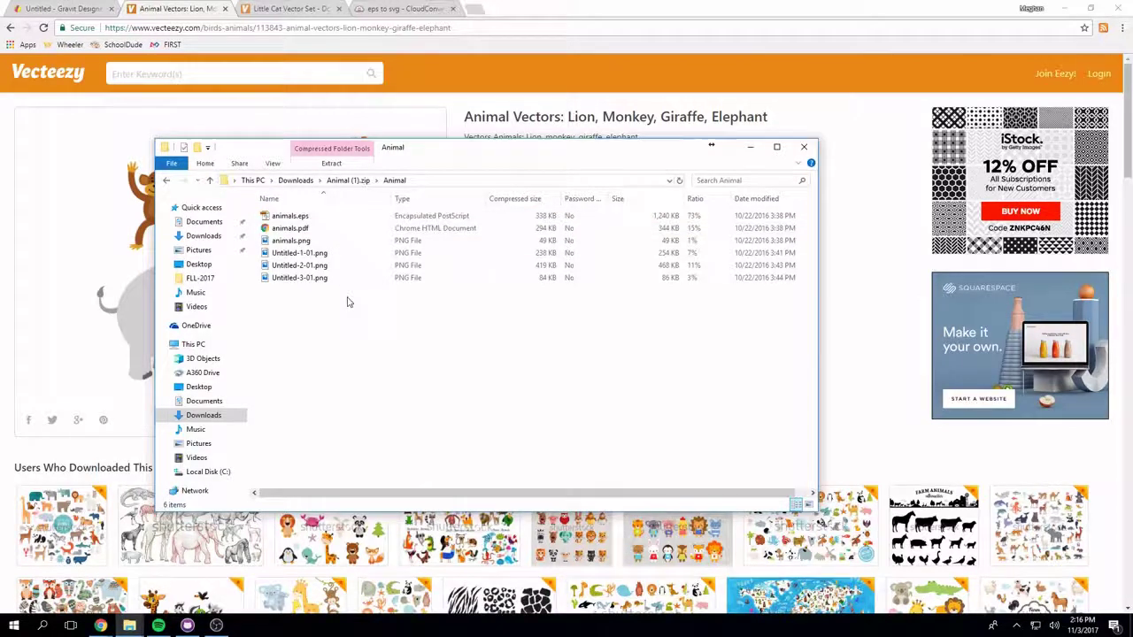
pyautogui.click(305, 218)
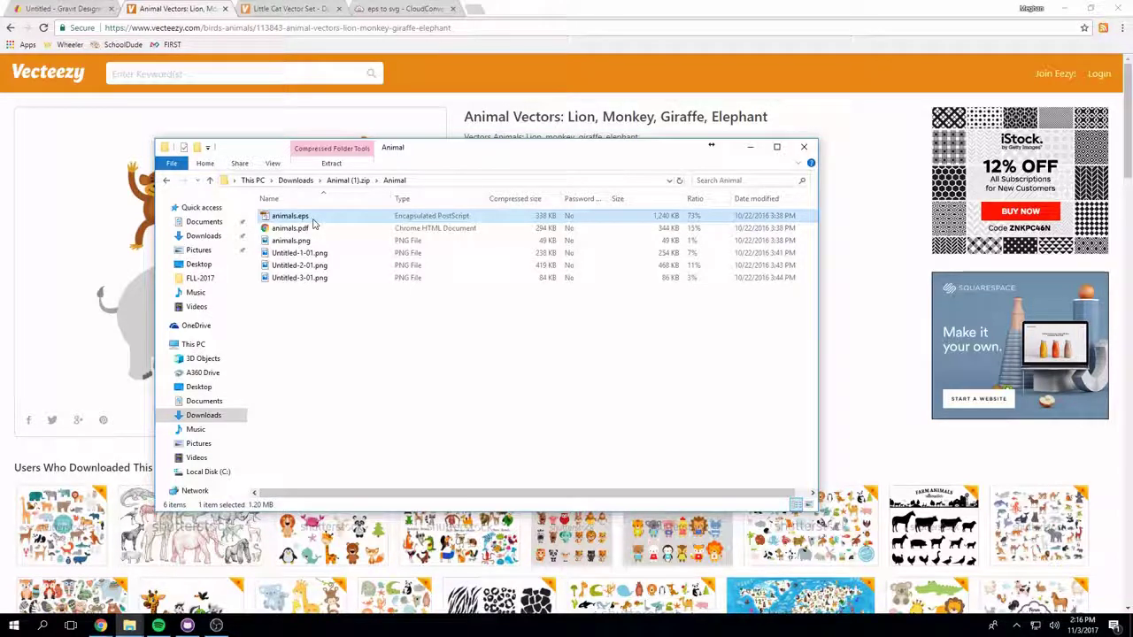
pyautogui.click(407, 8)
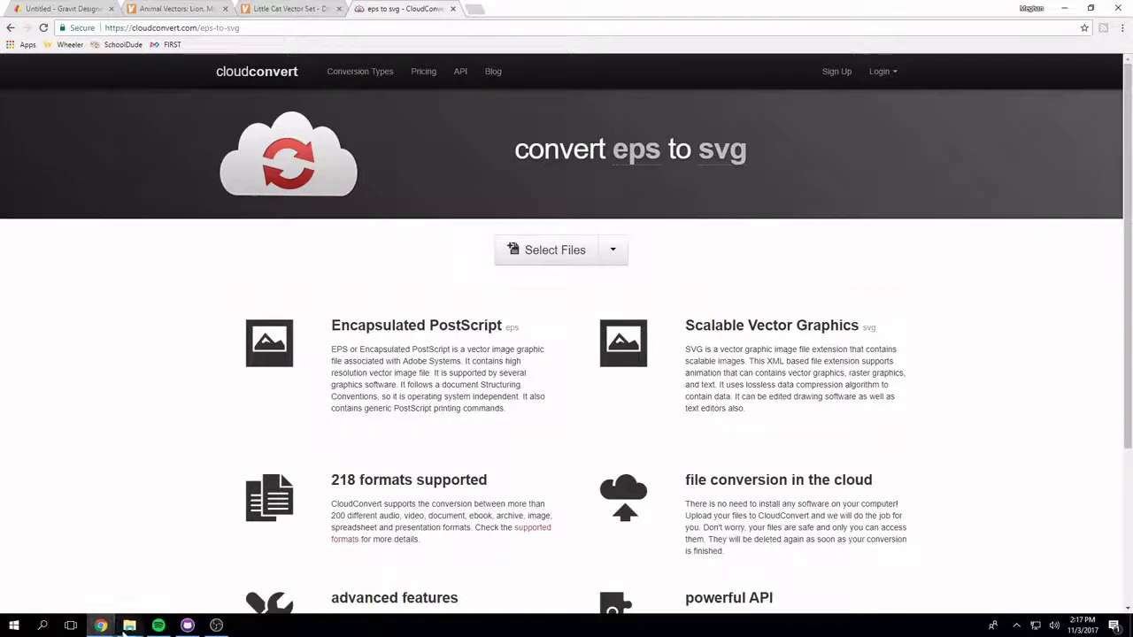
# - Return to Vecteezy's Little Cat Vector Set page and close its download popup
pyautogui.moveTo(130, 626)
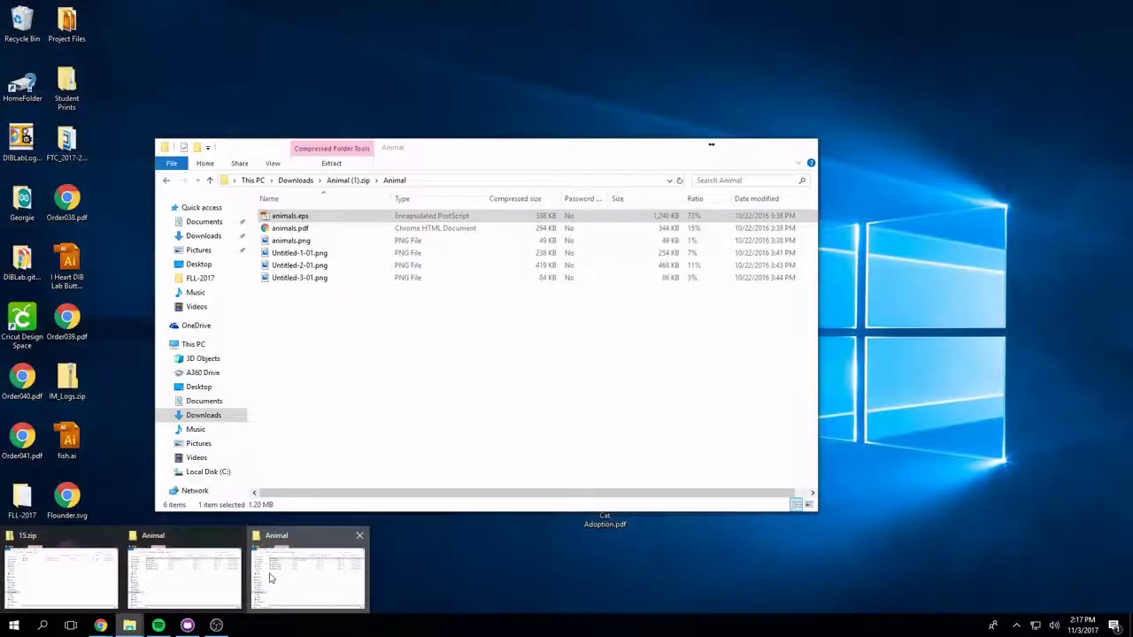
pyautogui.click(303, 571)
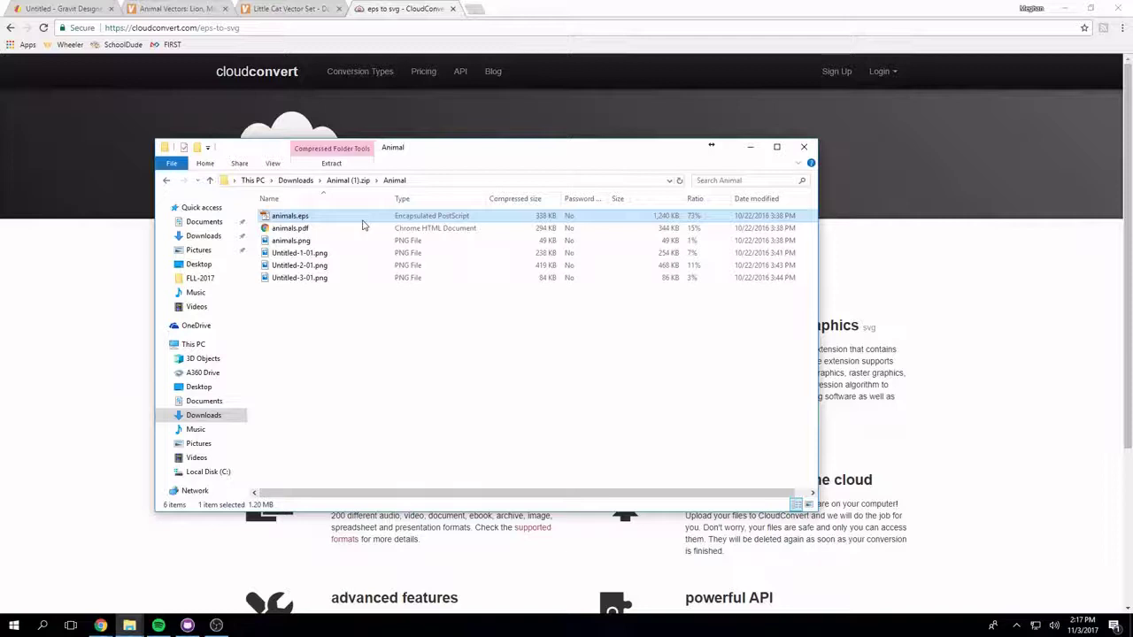
pyautogui.click(5, 387)
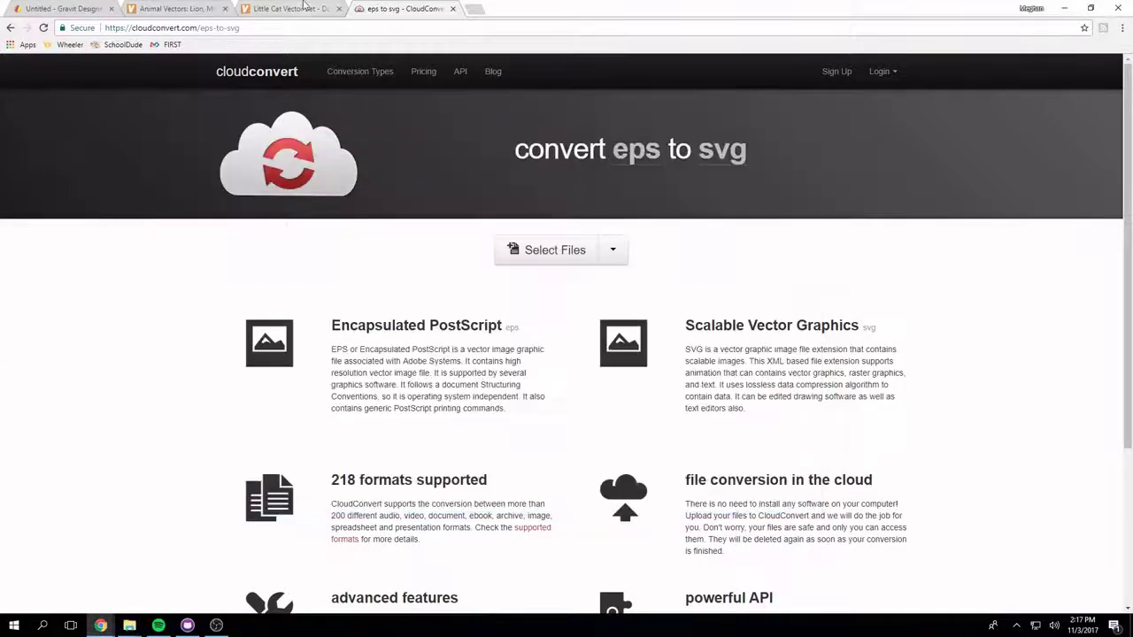
pyautogui.click(304, 8)
pyautogui.click(763, 165)
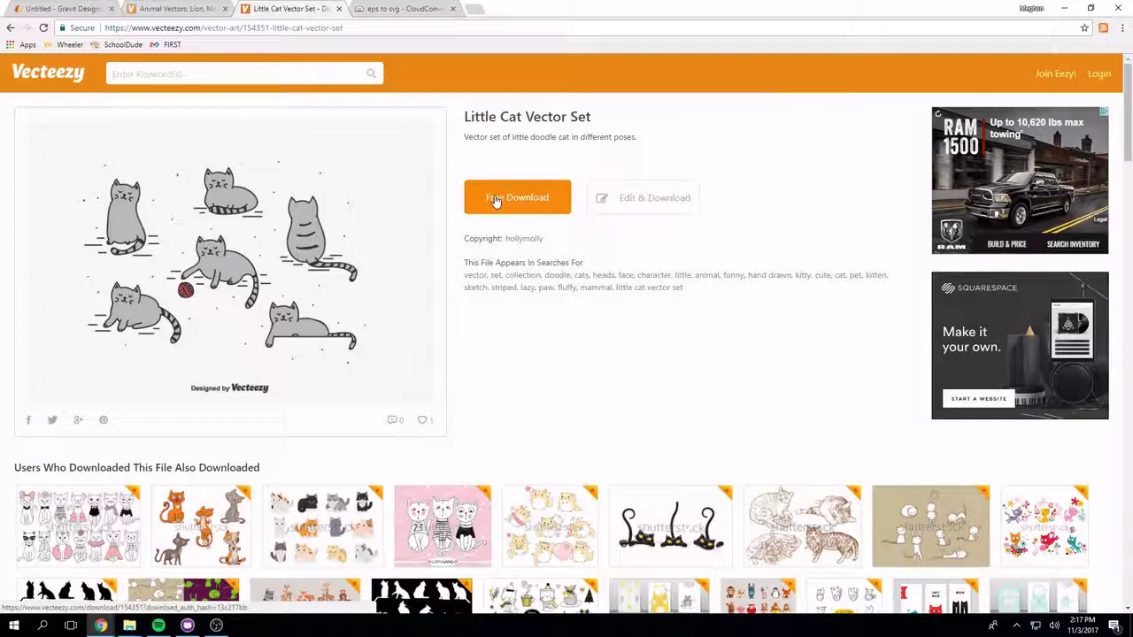
# - Download the Little Cat Vector Set and open 15 (2).zip containing 15.eps and 15.svg
pyautogui.click(496, 200)
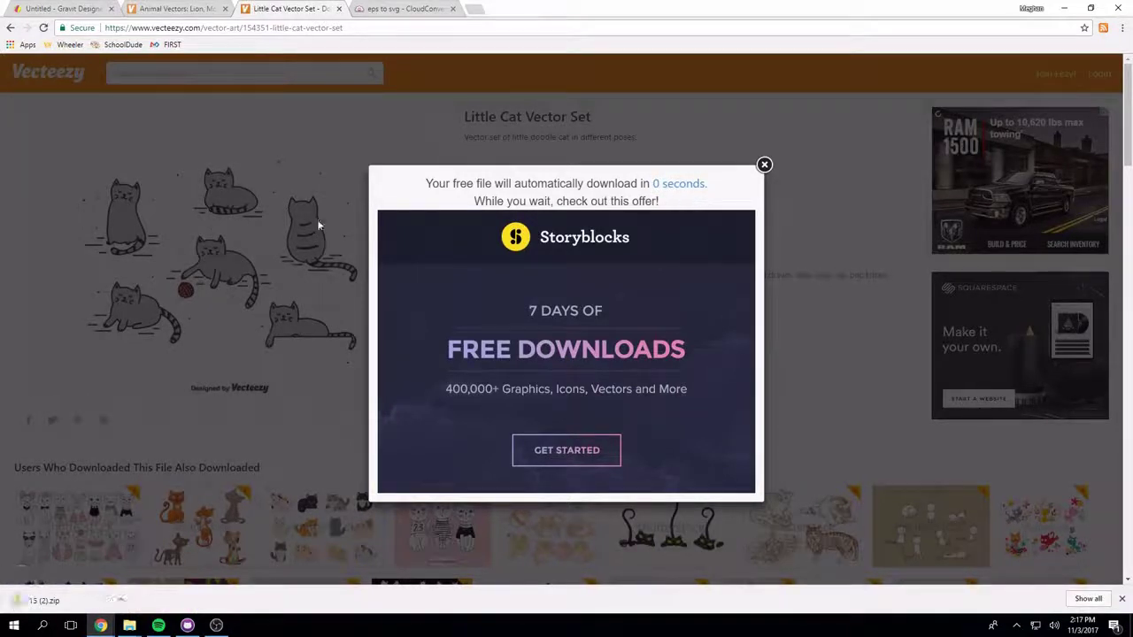
pyautogui.click(66, 601)
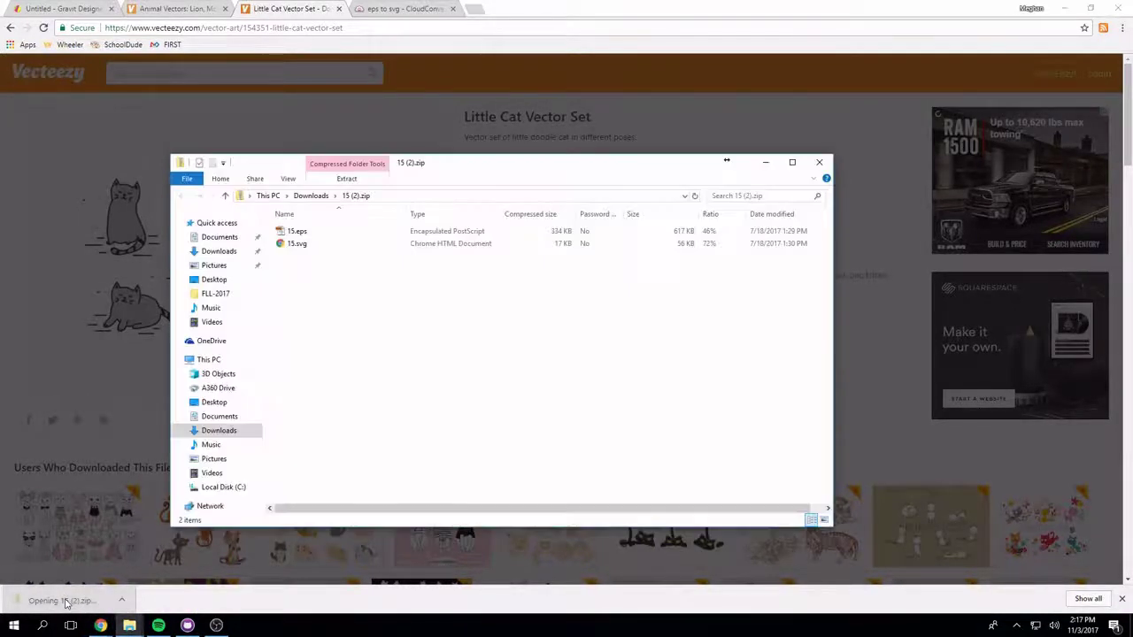
# - Copy 15.svg from the zip to the Desktop, replacing the existing copy, then return to the cat page
pyautogui.click(345, 247)
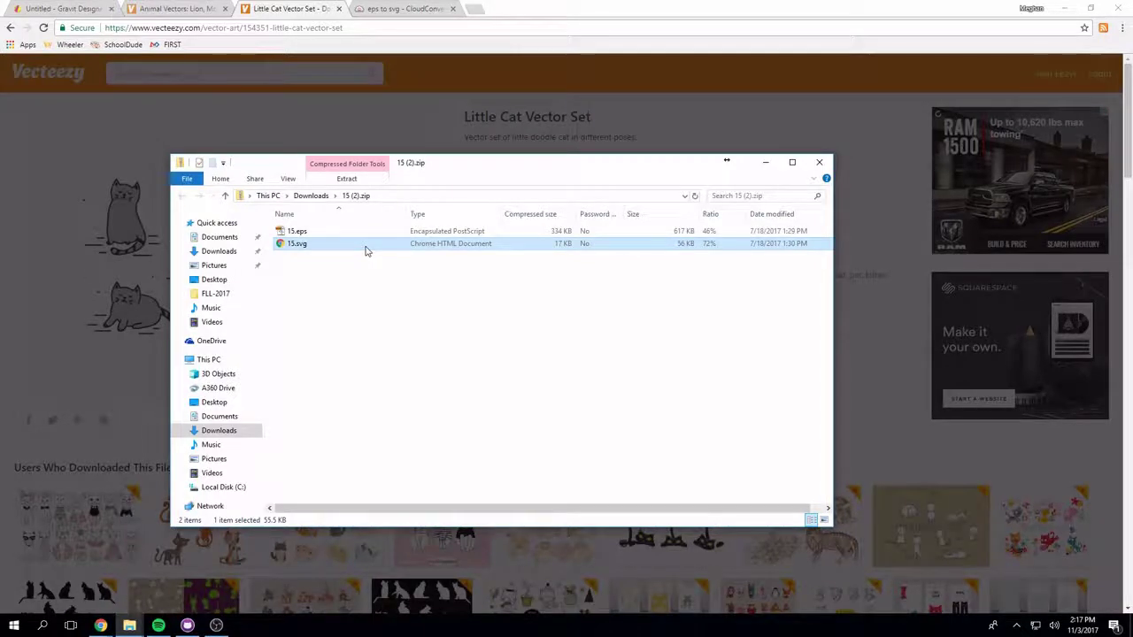
pyautogui.doubleClick(366, 251)
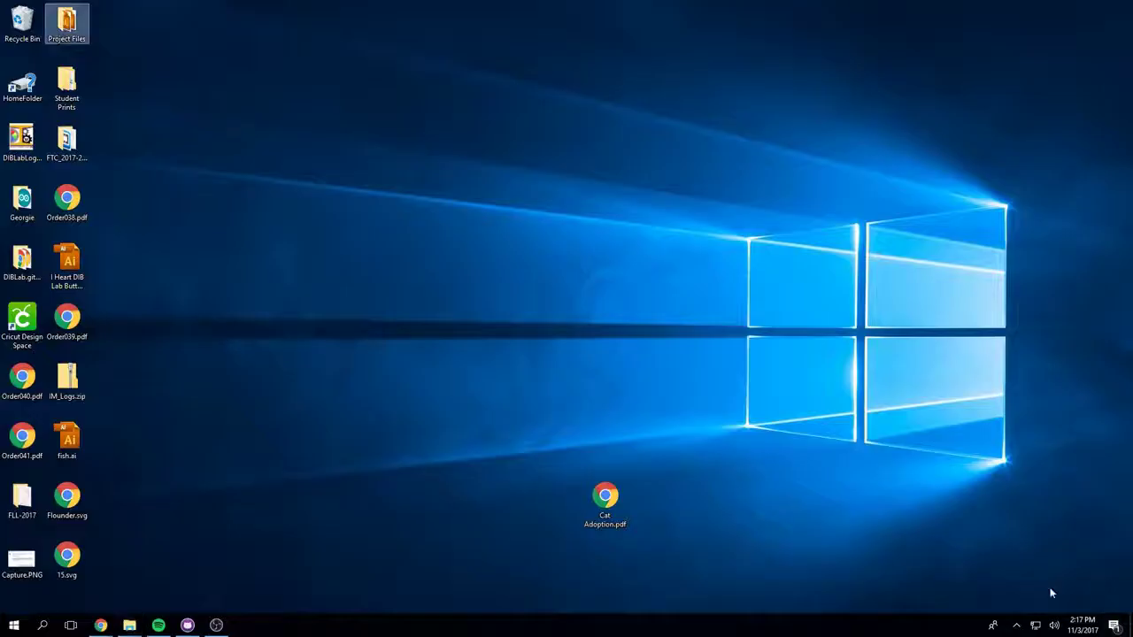
pyautogui.moveTo(1051, 593); pyautogui.dragTo(214, 343)
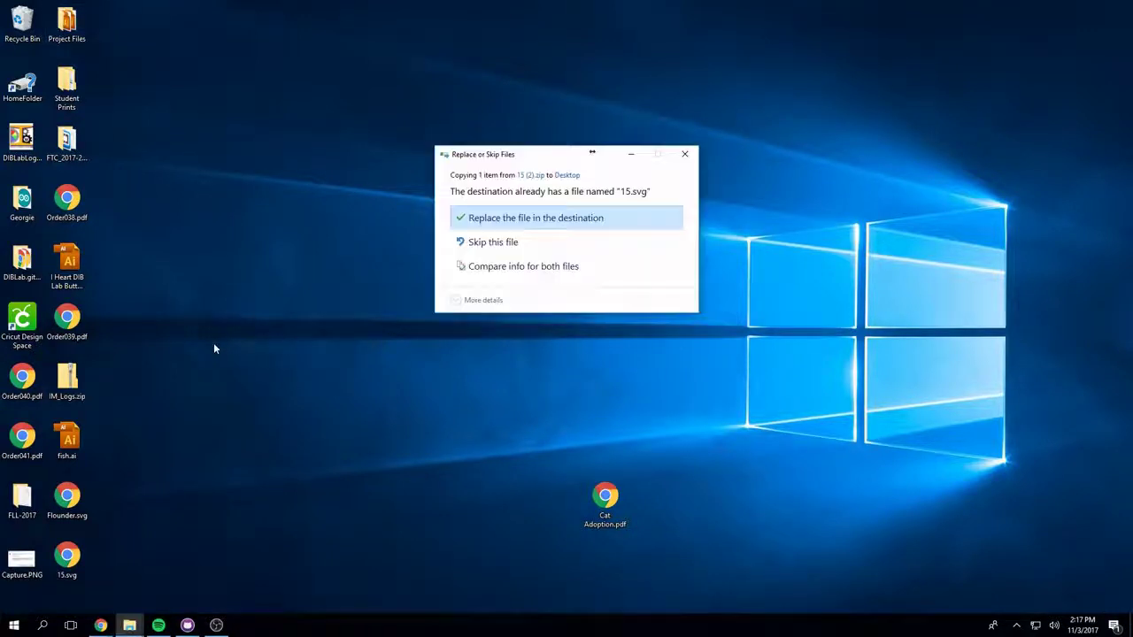
pyautogui.click(637, 219)
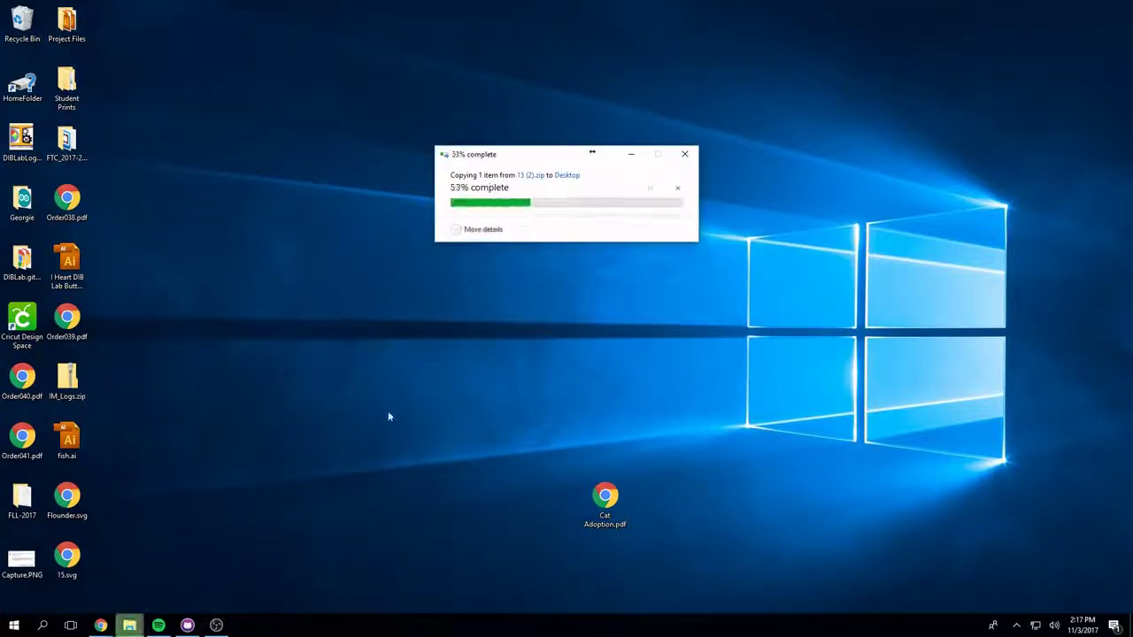
pyautogui.moveTo(100, 624)
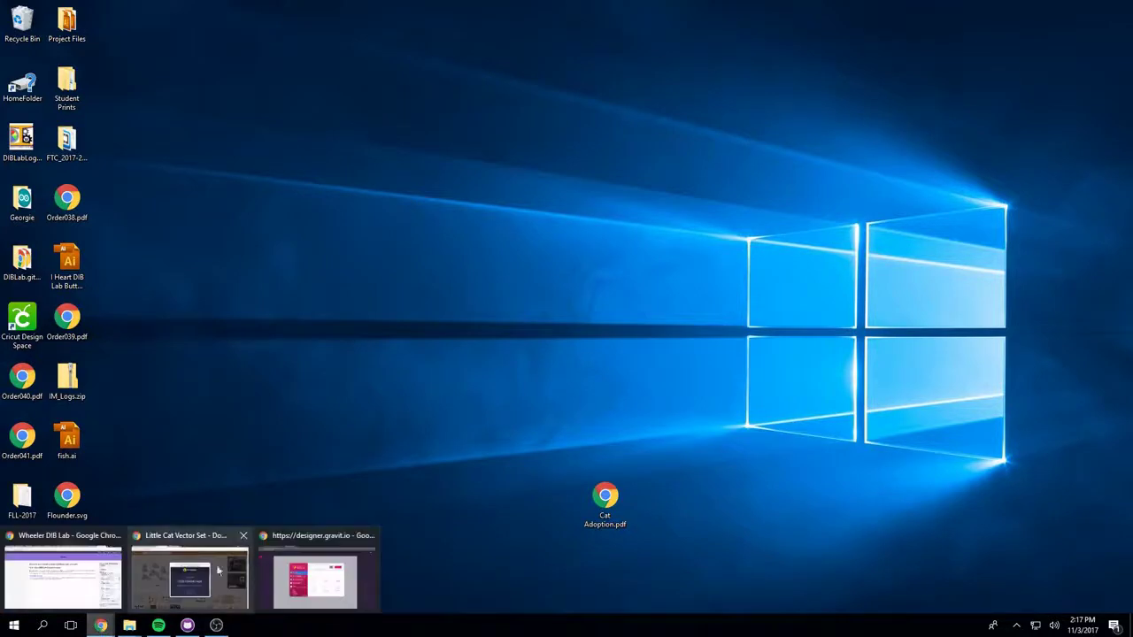
pyautogui.click(216, 571)
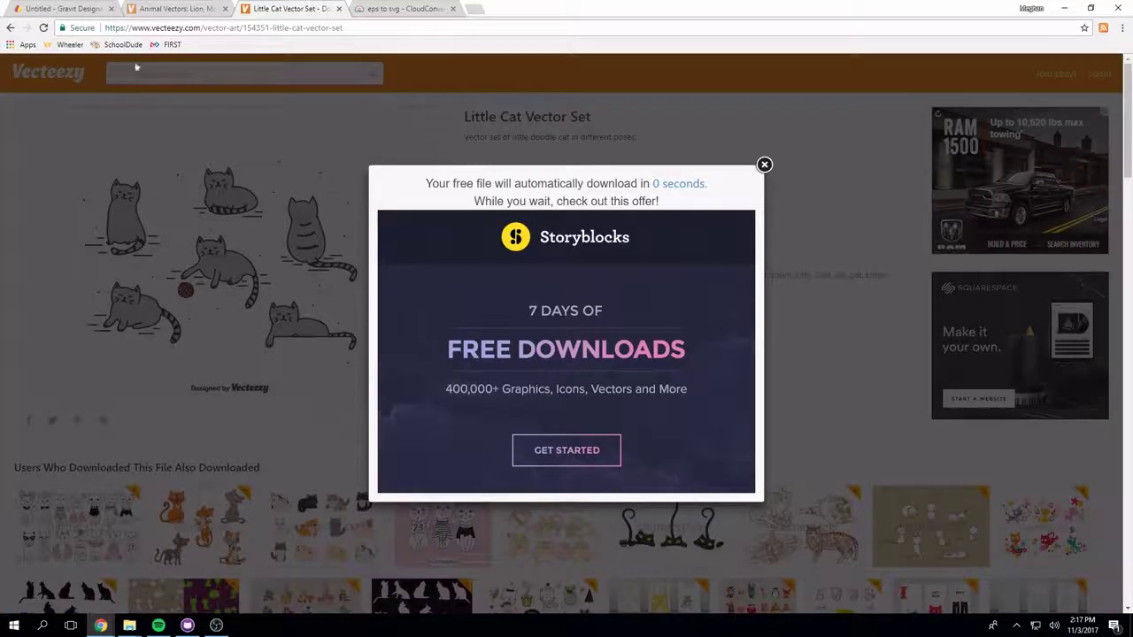
# - Open 15.svg from disk in Gravit Designer, showing six cats on a 700 × 490 page
pyautogui.click(55, 8)
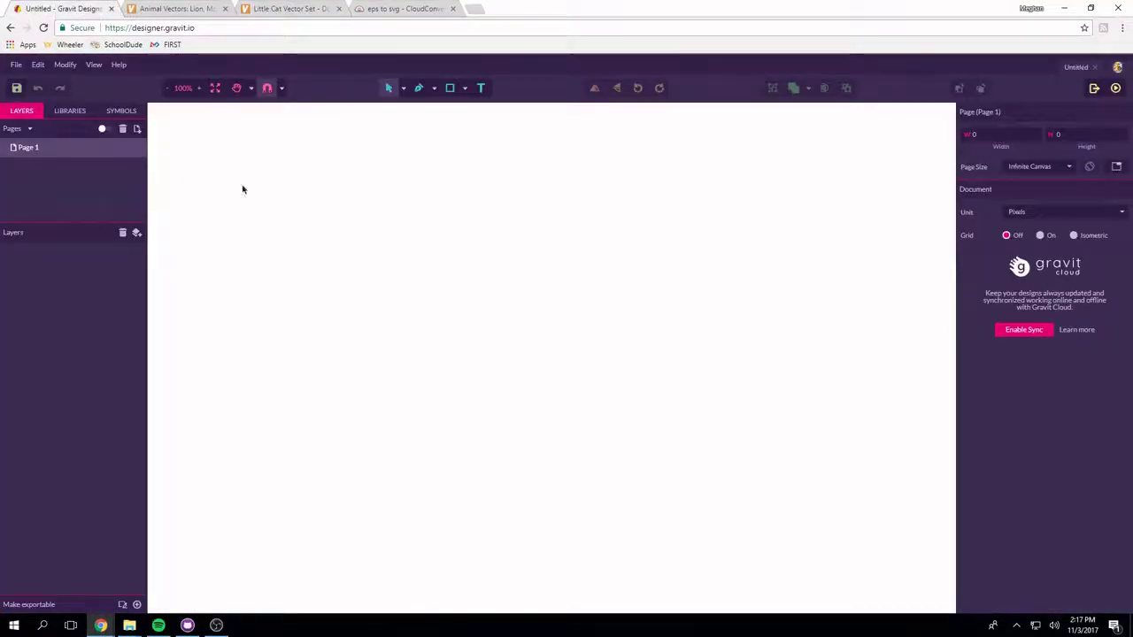
pyautogui.click(15, 66)
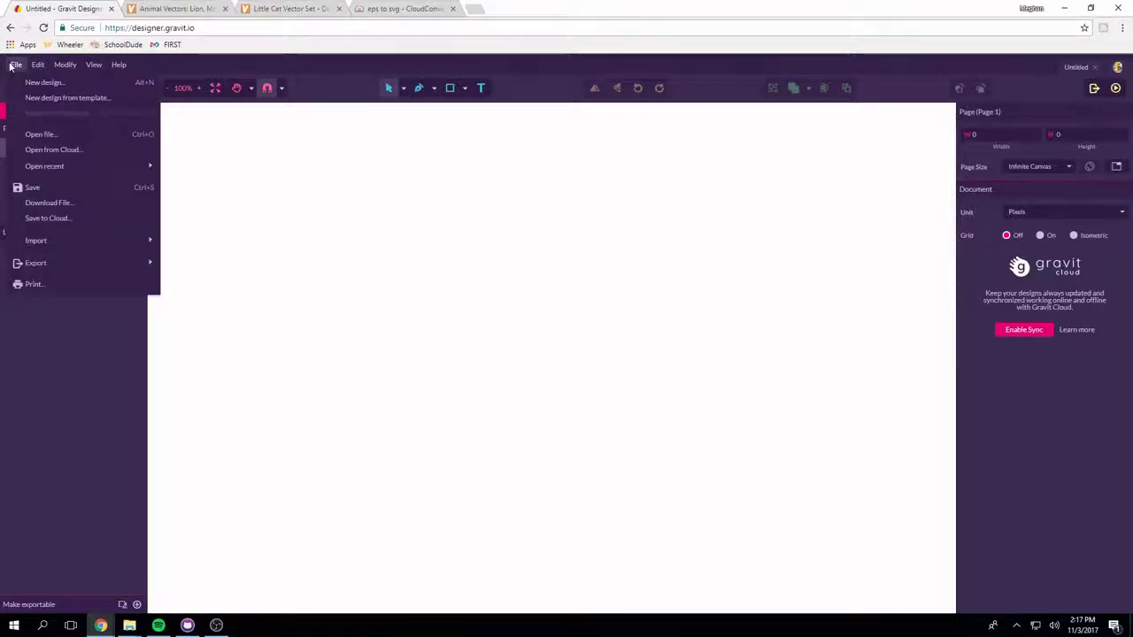
pyautogui.click(89, 135)
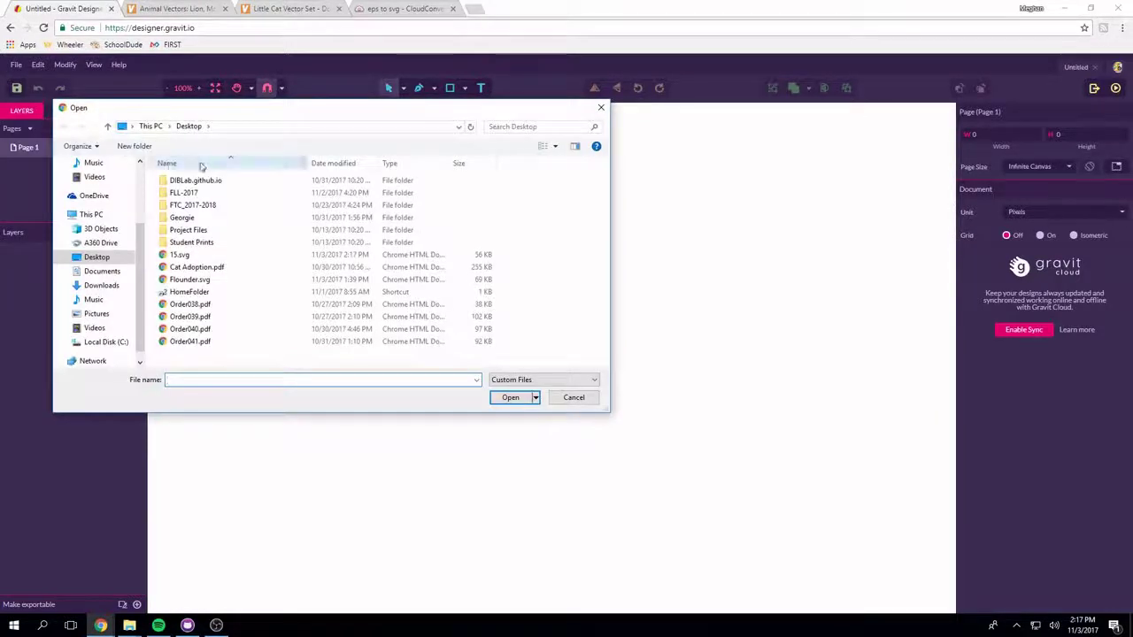
pyautogui.click(243, 260)
pyautogui.click(506, 398)
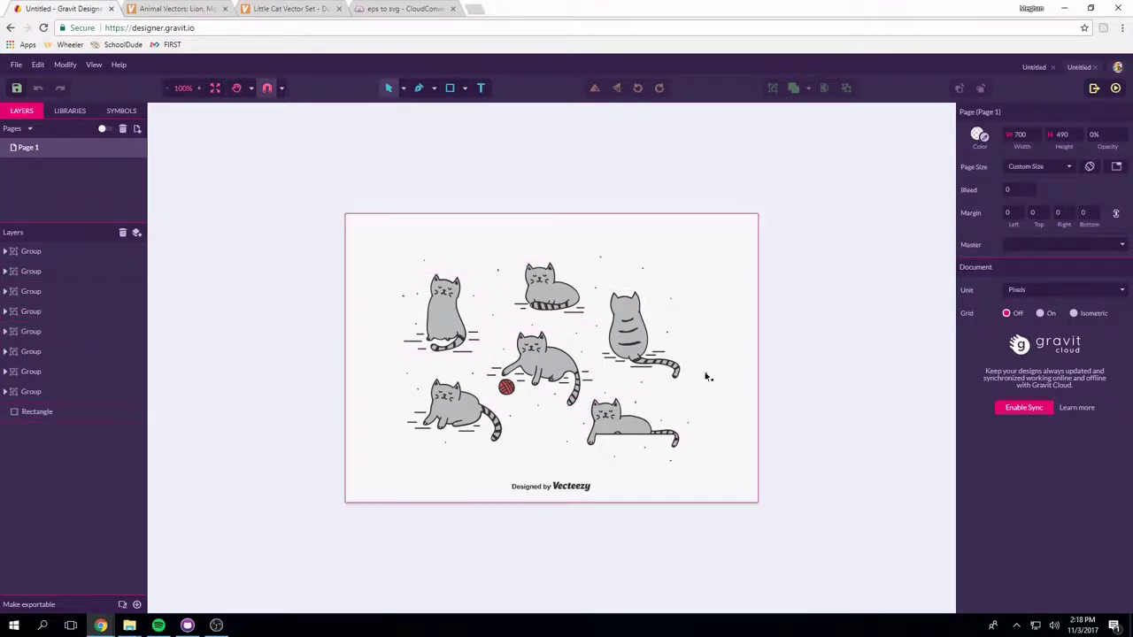
# - Park the top-left sitting cat off the page, delete everything else, then move the cat back on
pyautogui.click(447, 308)
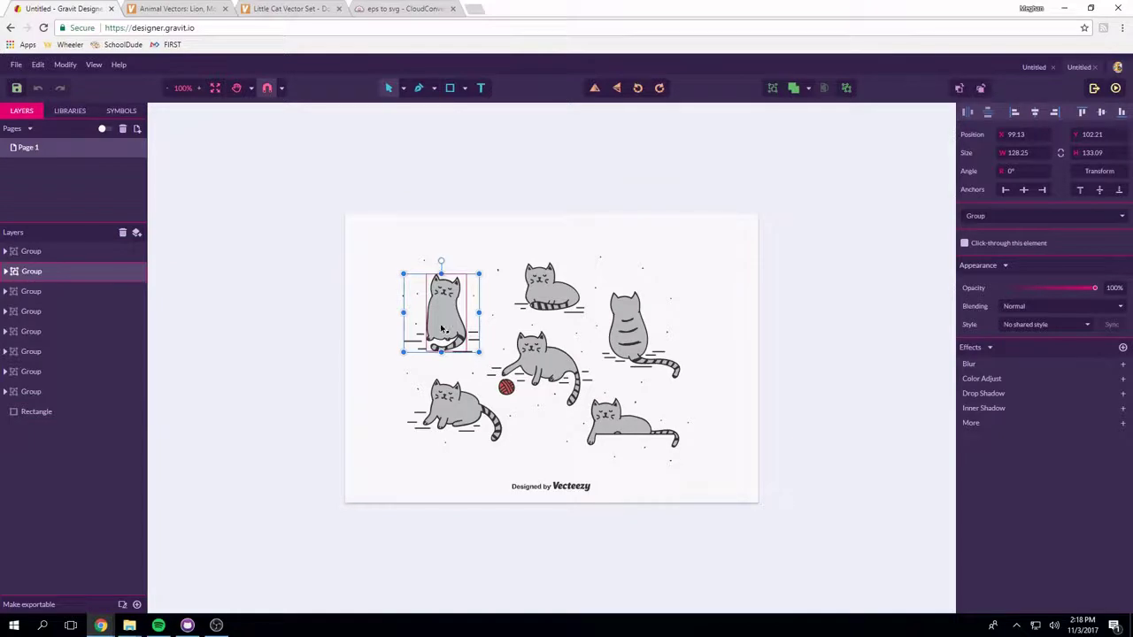
pyautogui.moveTo(447, 323); pyautogui.dragTo(221, 341)
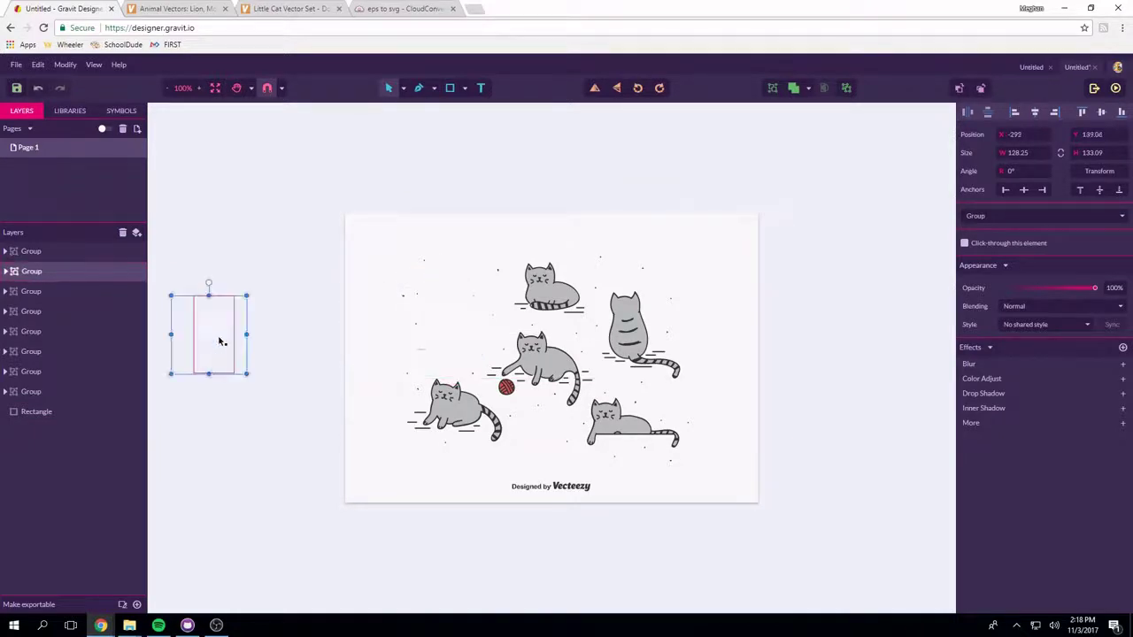
pyautogui.click(292, 505)
pyautogui.moveTo(309, 186); pyautogui.dragTo(850, 531)
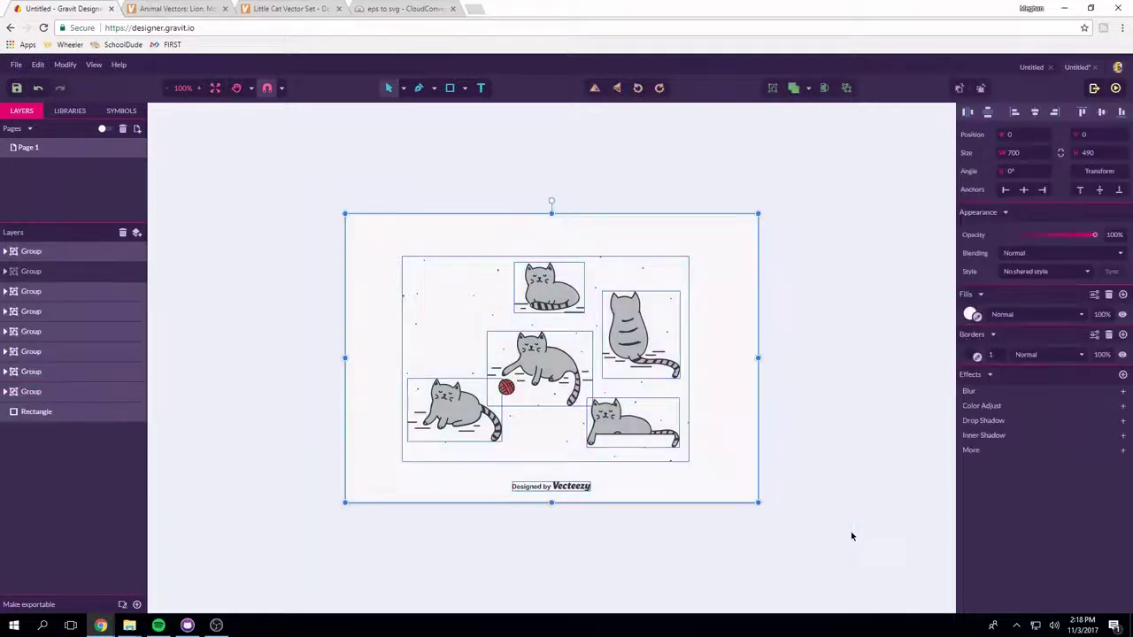
pyautogui.press('Delete')
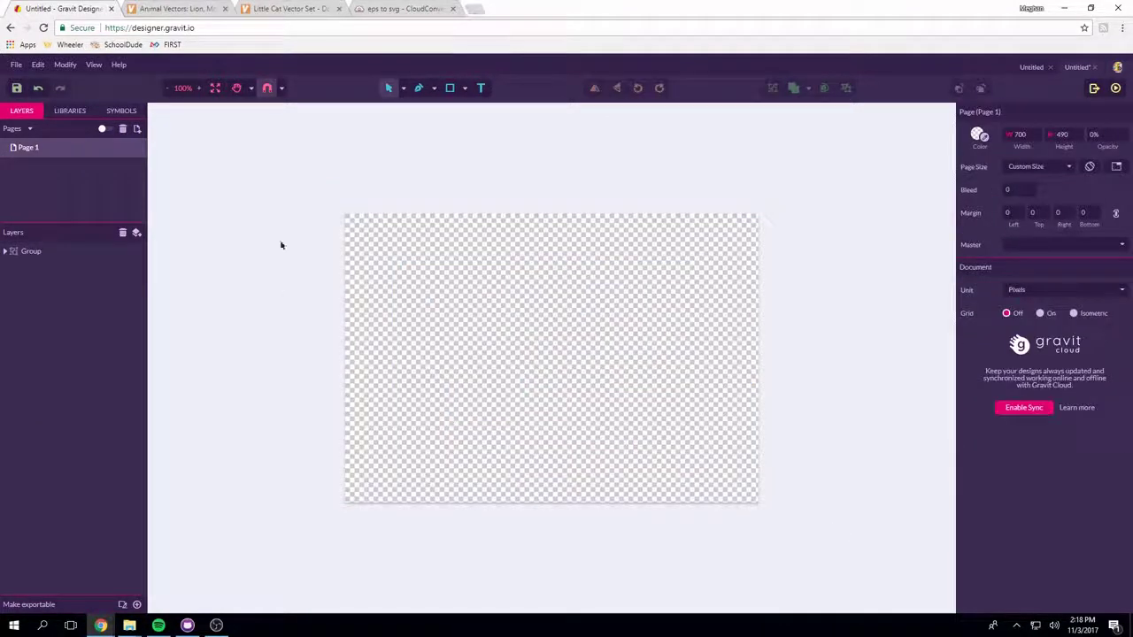
pyautogui.moveTo(157, 196); pyautogui.dragTo(352, 498)
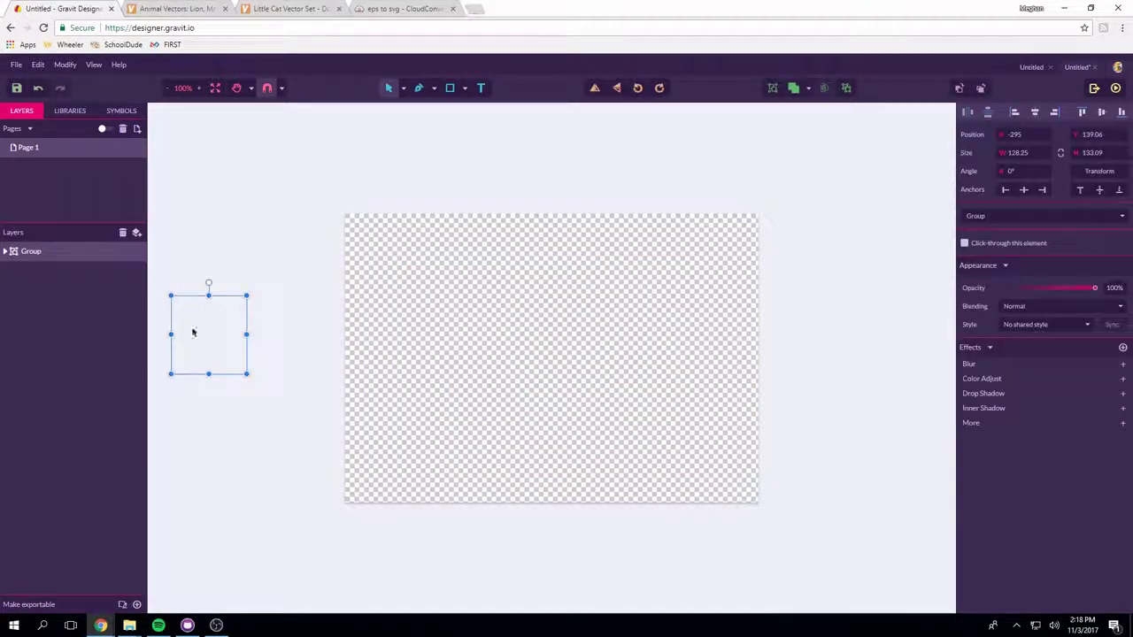
pyautogui.moveTo(192, 328); pyautogui.dragTo(468, 324)
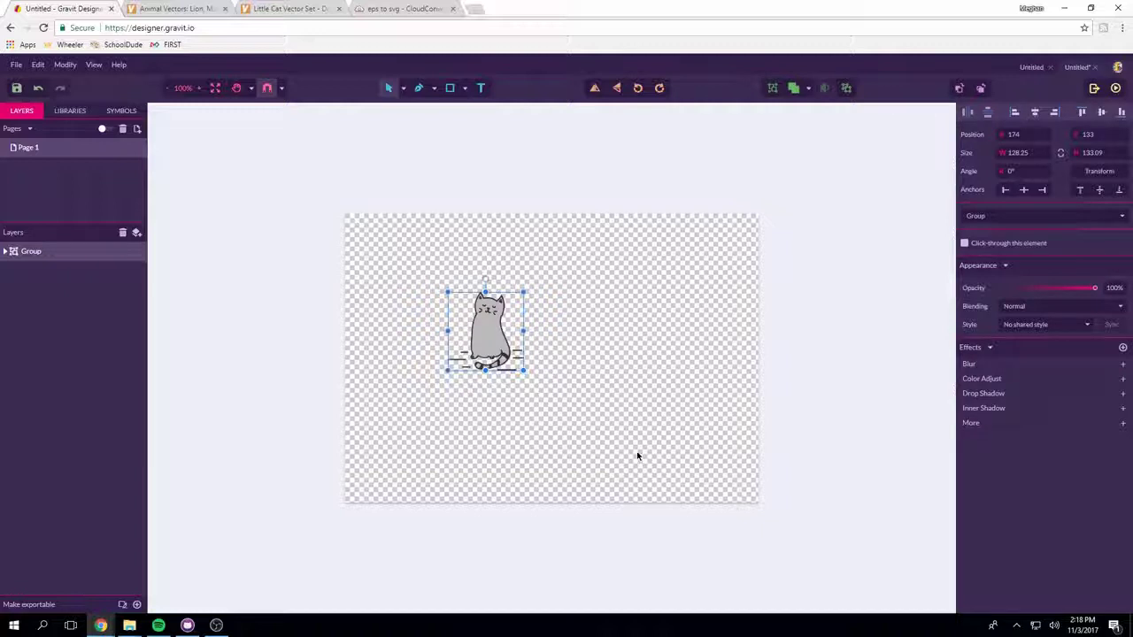
# - Expand the cat's group in the Layers panel and inspect its first five paths
pyautogui.click(5, 251)
pyautogui.click(55, 270)
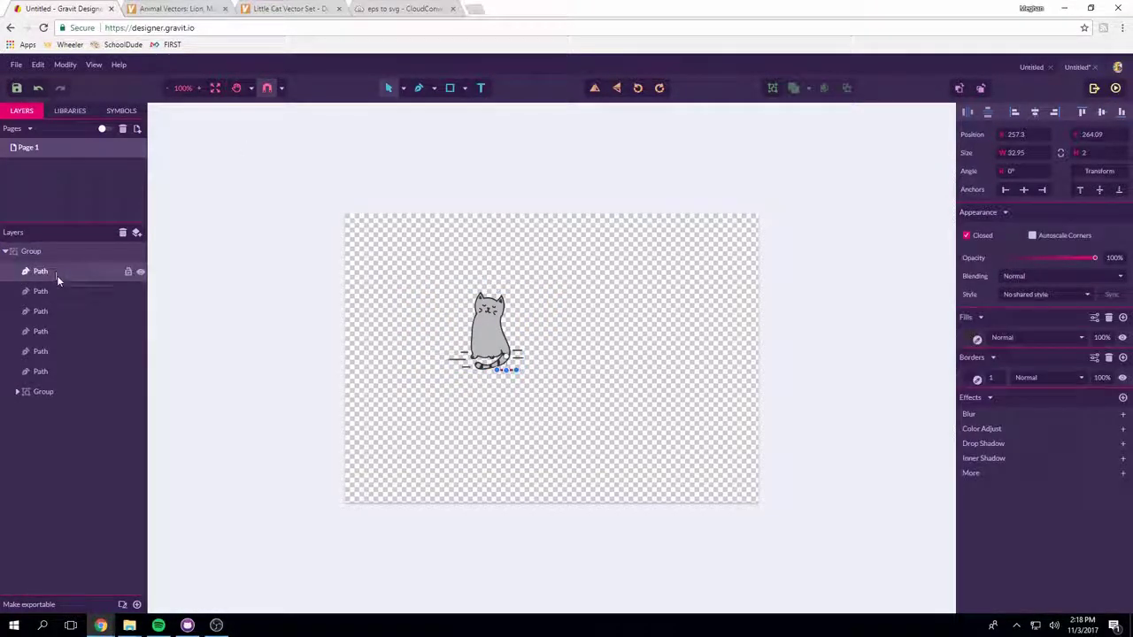
pyautogui.click(60, 293)
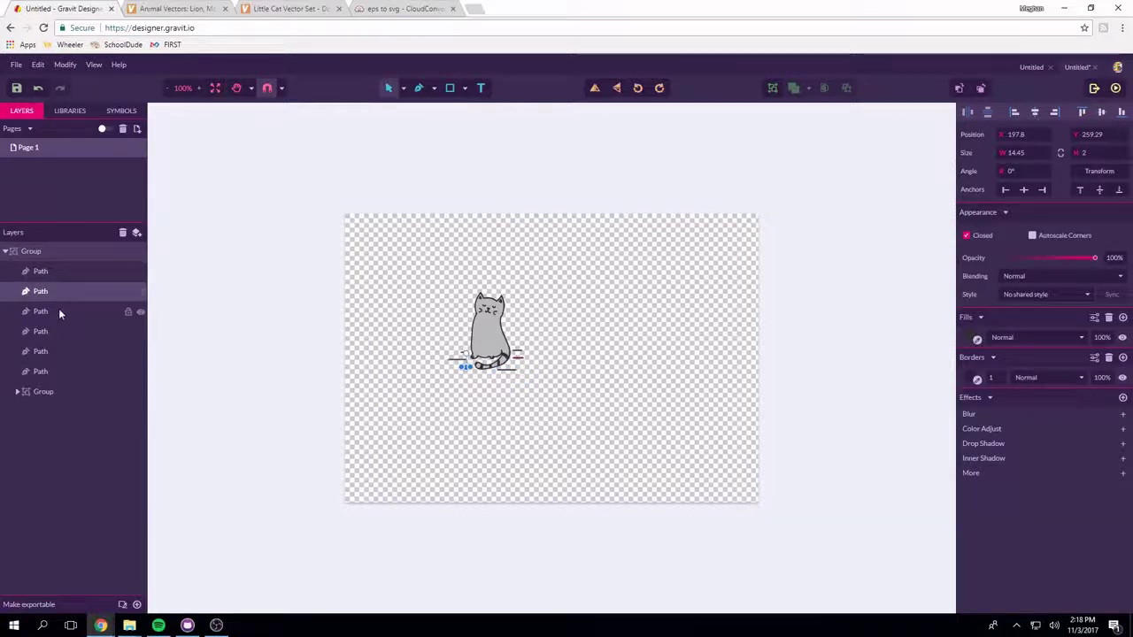
pyautogui.click(59, 310)
pyautogui.click(57, 333)
pyautogui.click(56, 352)
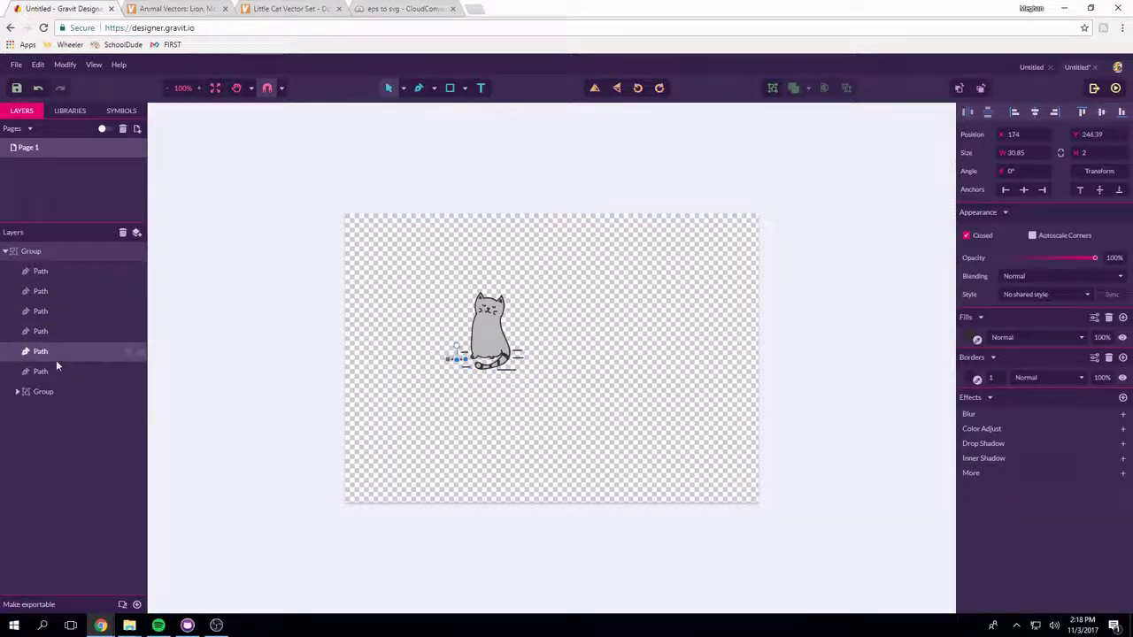
# - Expand the nested group inside the cat, inspect its paths, then deselect everything
pyautogui.click(17, 391)
pyautogui.click(70, 432)
pyautogui.click(64, 473)
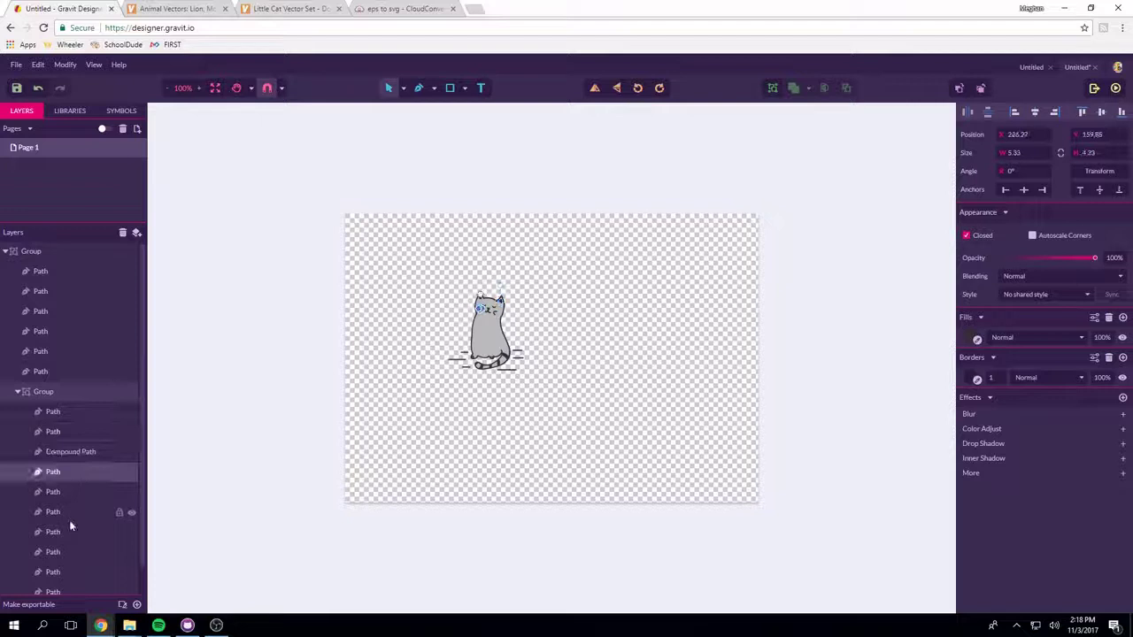
pyautogui.click(69, 516)
pyautogui.click(69, 551)
pyautogui.click(70, 510)
pyautogui.click(71, 472)
pyautogui.click(368, 448)
pyautogui.moveTo(390, 247); pyautogui.dragTo(639, 463)
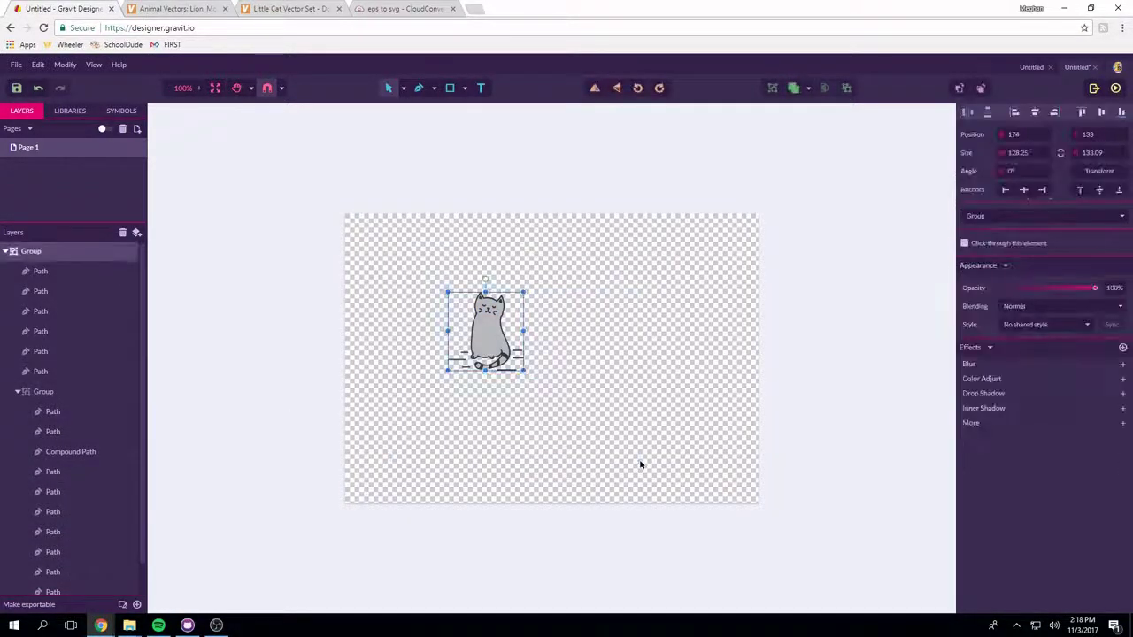
pyautogui.click(794, 88)
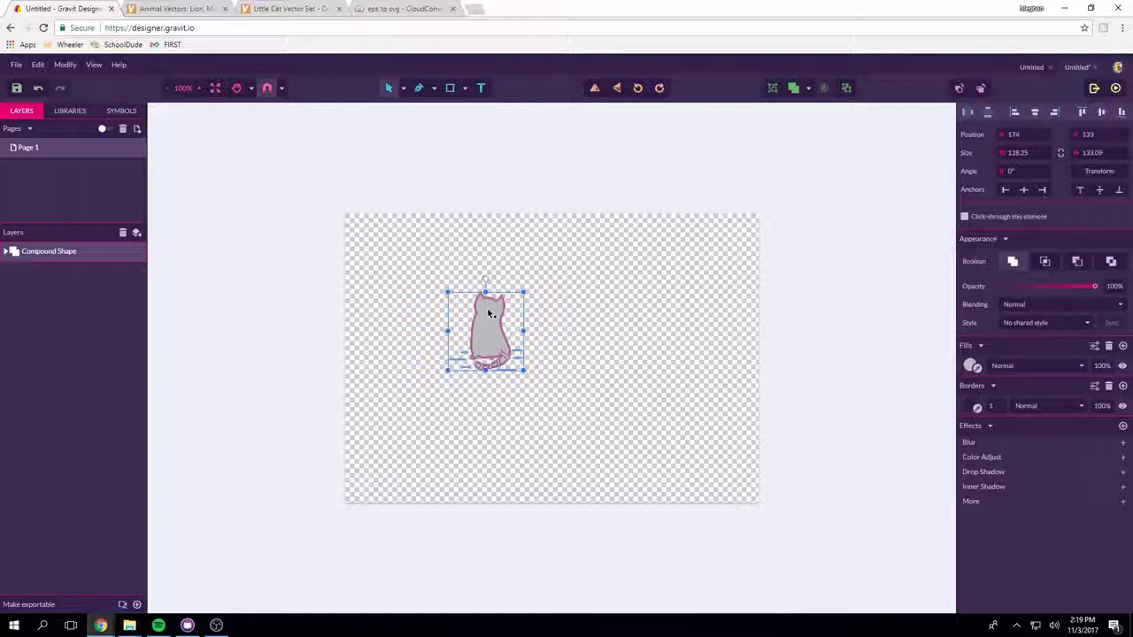
pyautogui.hotkey('ctrl', 'z')
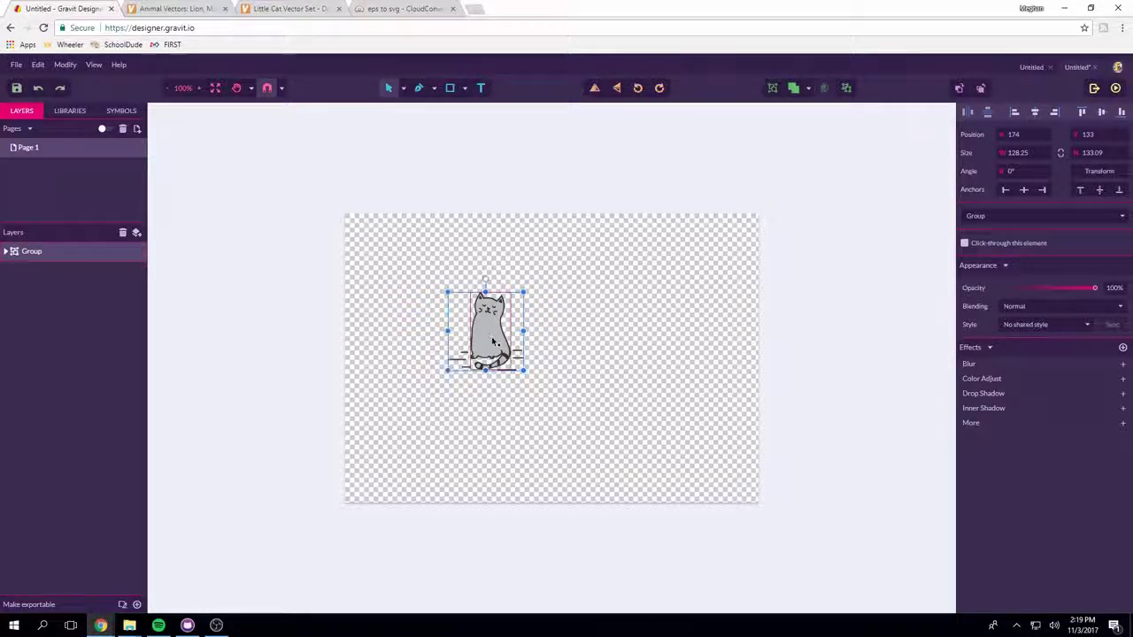
# - Drag the sitting-cat group up and left to position X 118, Y 60, keeping size 128.25 × 133.09
pyautogui.moveTo(496, 319)
pyautogui.mouseDown()
pyautogui.moveTo(467, 298)
pyautogui.moveTo(500, 294)
pyautogui.moveTo(507, 312)
pyautogui.mouseUp()
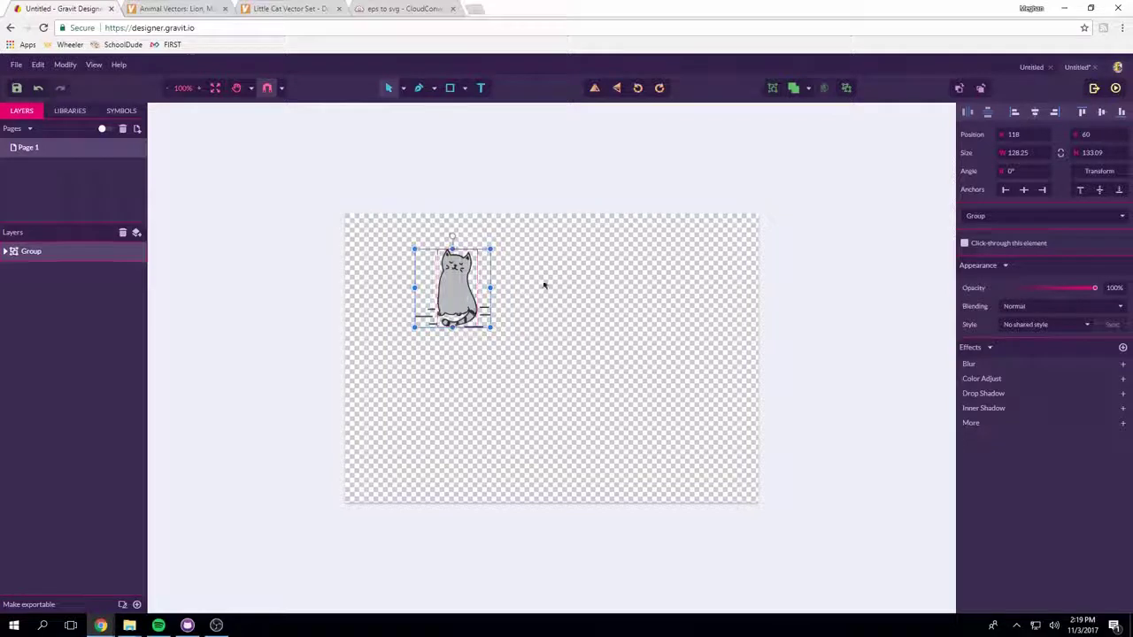